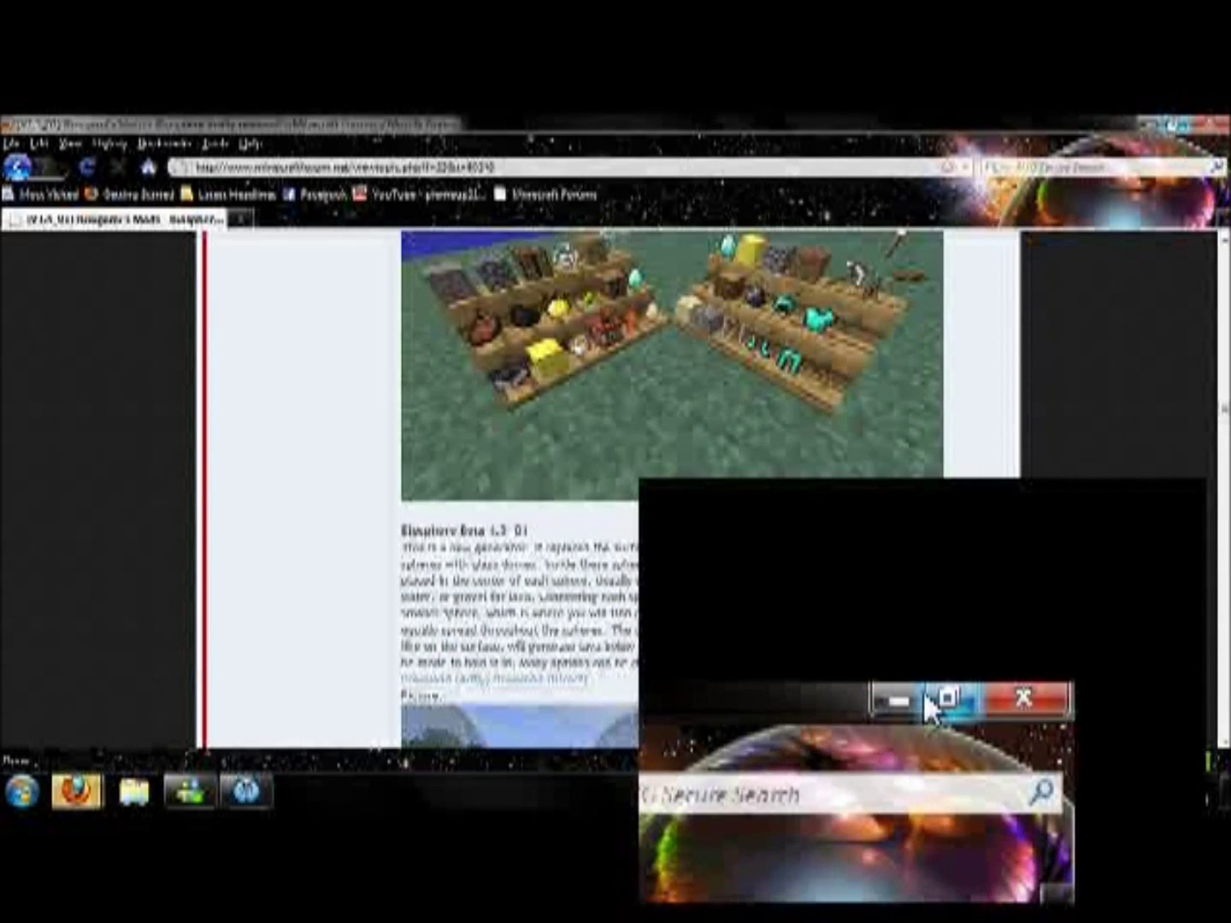
# Minimize Firefox after reading the Minecraft Forum mod thread so the desktop is visible
pyautogui.click(1152, 124)
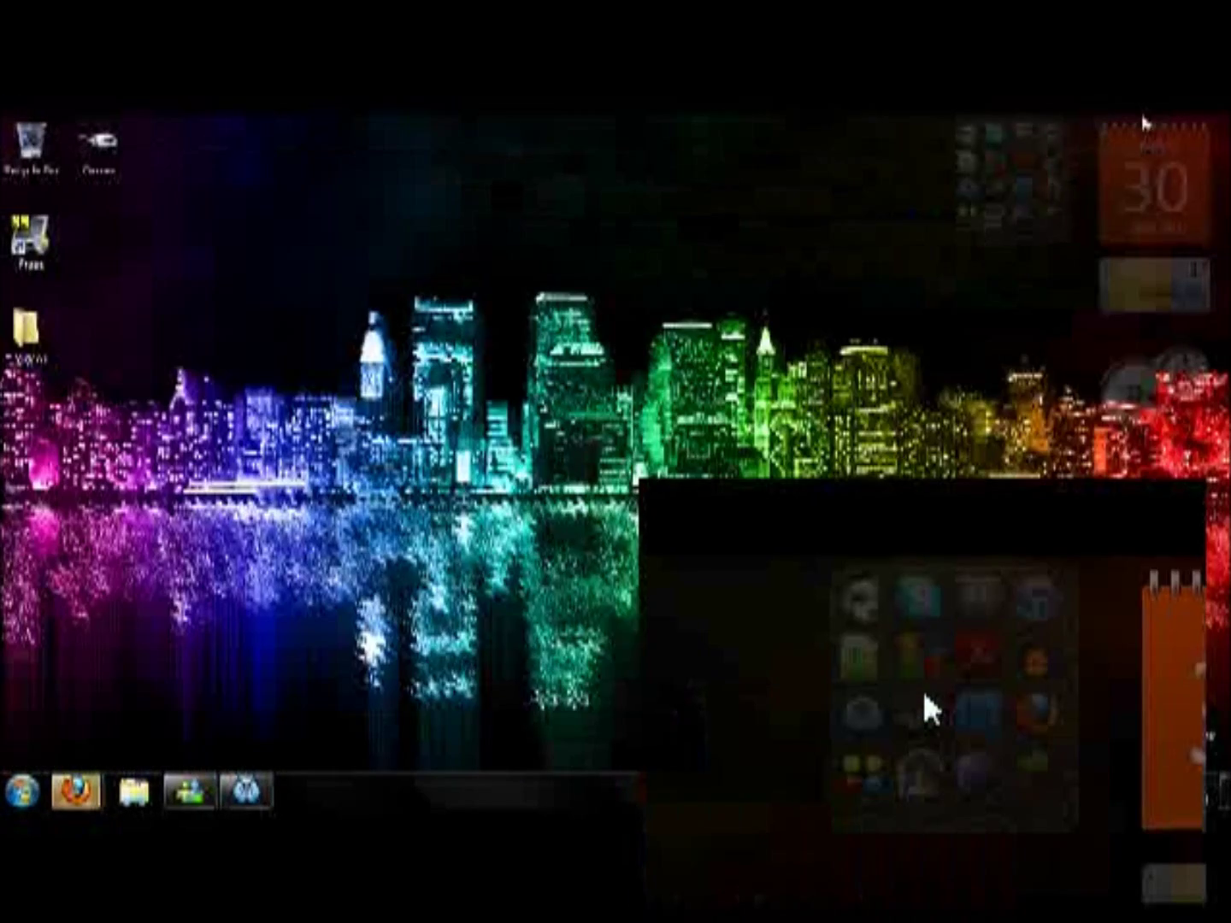
# Close the Firefox downloads window and open the Downloads folder maximized
pyautogui.moveTo(85, 794)
pyautogui.click(396, 637)
pyautogui.click(21, 789)
pyautogui.click(297, 349)
pyautogui.doubleClick(748, 155)
# Select the ModLoader, Spawner GUI, Arrows Mod and Biosphere archives, then move the window aside
pyautogui.click(465, 382)
pyautogui.click(654, 378)
pyautogui.click(1042, 228)
pyautogui.click(1142, 228)
pyautogui.moveTo(1067, 120); pyautogui.dragTo(4, 127)
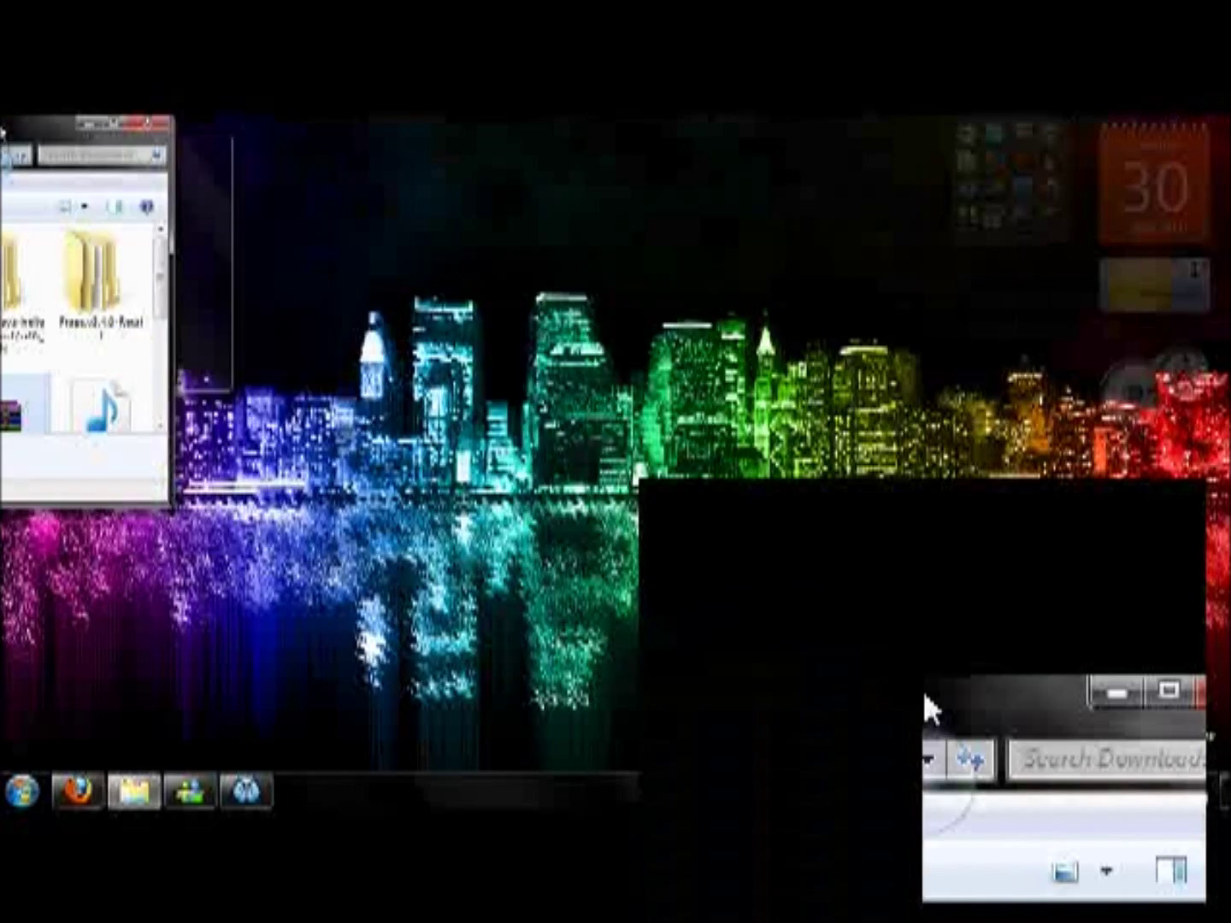
pyautogui.rightClick(923, 708)
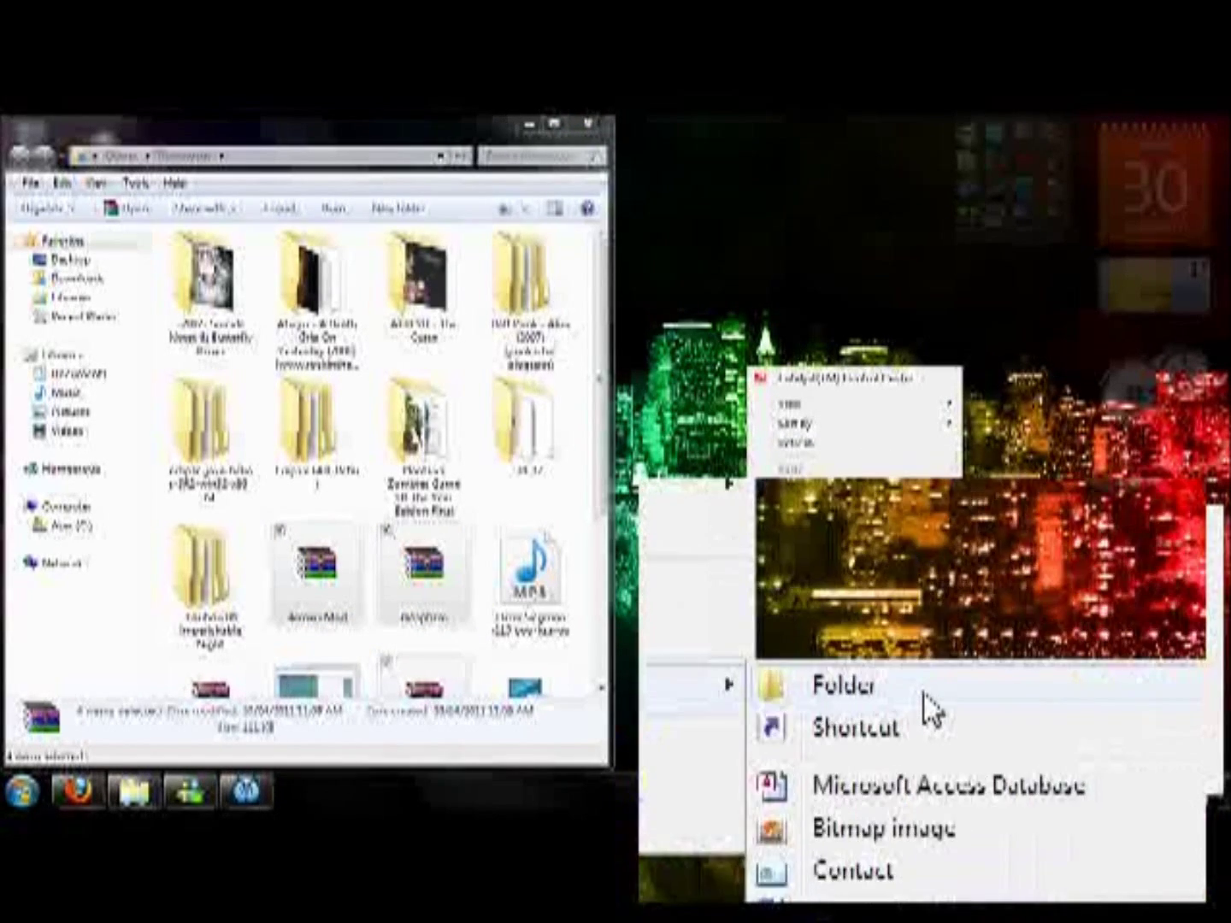
# Create a desktop folder named 'Minecraft Mods' and move the four mod archives into it
pyautogui.click(931, 710)
pyautogui.write('Minecraft Mods')
pyautogui.press('Return')
pyautogui.keyDown('ctrl'); pyautogui.click(423, 568); pyautogui.keyUp('ctrl')
pyautogui.moveTo(423, 568); pyautogui.dragTo(781, 437)
pyautogui.click(589, 125)
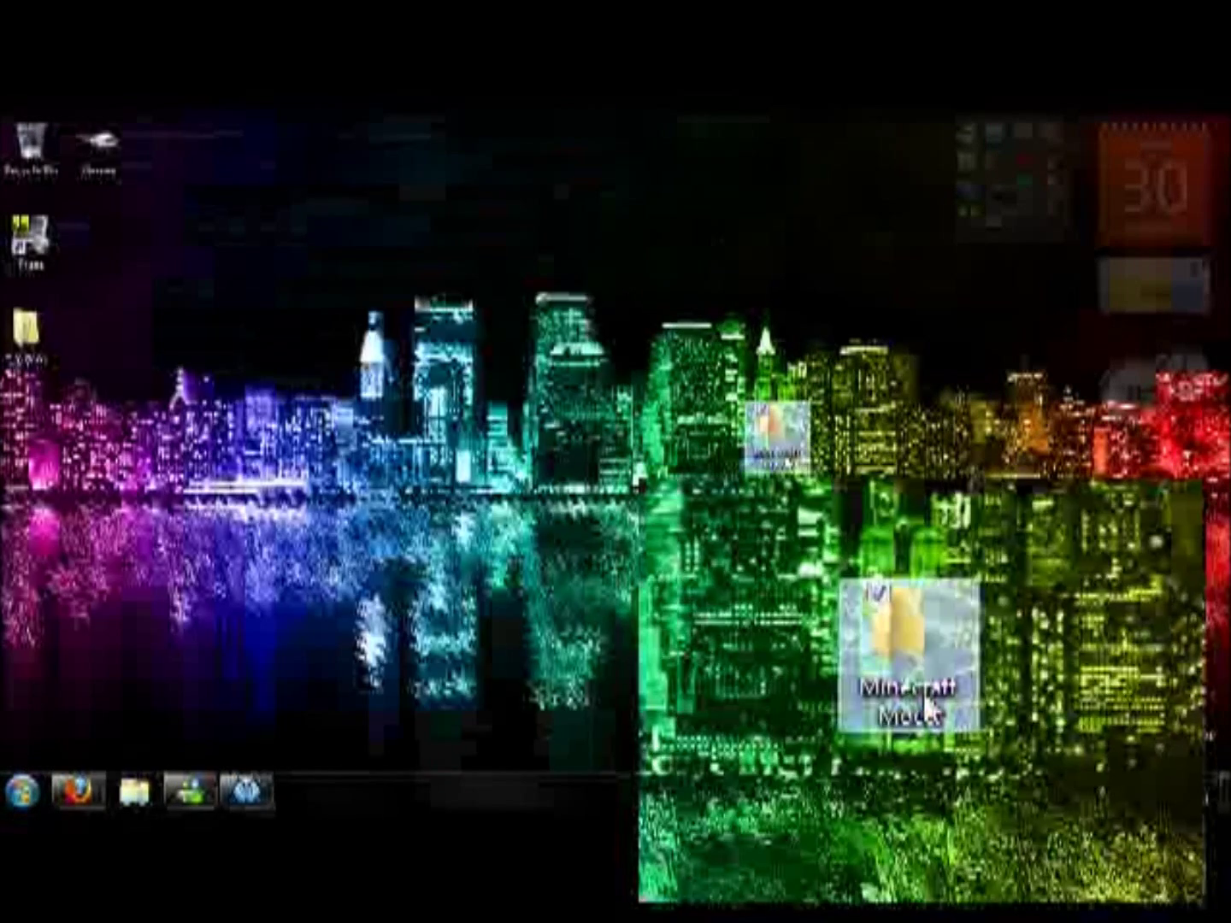
pyautogui.doubleClick(778, 431)
# Extract Arrows Mod, Biosphere, ModLoader and Spawner GUI each into its own folder, docking the window left
pyautogui.rightClick(389, 284)
pyautogui.click(501, 351)
pyautogui.click(378, 319)
pyautogui.rightClick(378, 319)
pyautogui.click(497, 371)
pyautogui.rightClick(382, 352)
pyautogui.click(466, 402)
pyautogui.rightClick(392, 381)
pyautogui.click(466, 405)
pyautogui.moveTo(381, 158); pyautogui.dragTo(2, 162)
# Open the Roaming folder via a %appdata% Start search and dock it to the right half
pyautogui.click(24, 793)
pyautogui.click(103, 747)
pyautogui.write('%appdata%')
pyautogui.press('Return')
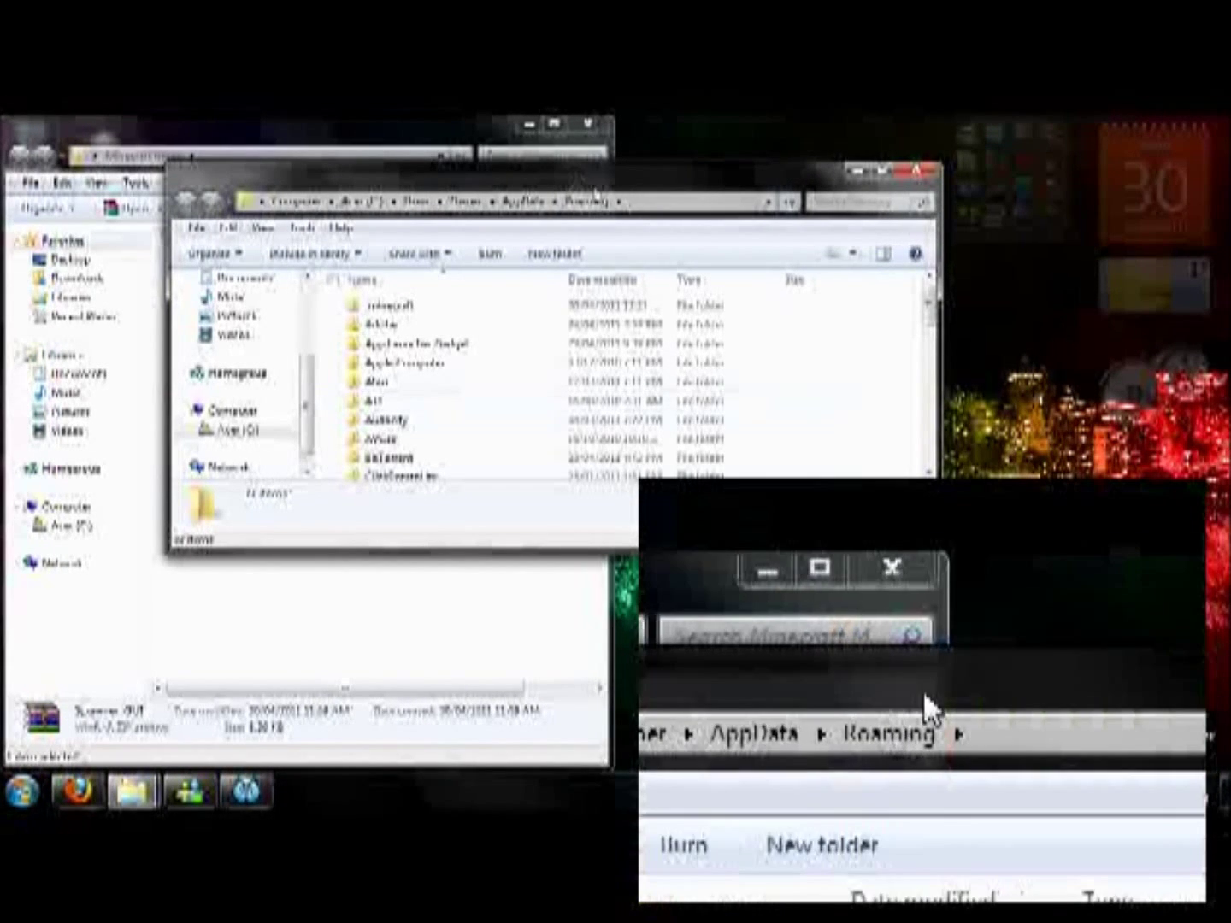
pyautogui.moveTo(595, 195); pyautogui.dragTo(1230, 193)
# Browse into .minecraft\bin and select the minecraft jar file
pyautogui.doubleClick(839, 262)
pyautogui.doubleClick(846, 263)
pyautogui.click(868, 378)
pyautogui.click(843, 357)
# Open minecraft.jar with WinRAR archiver, dismiss the trial notice and maximize WinRAR
pyautogui.rightClick(845, 358)
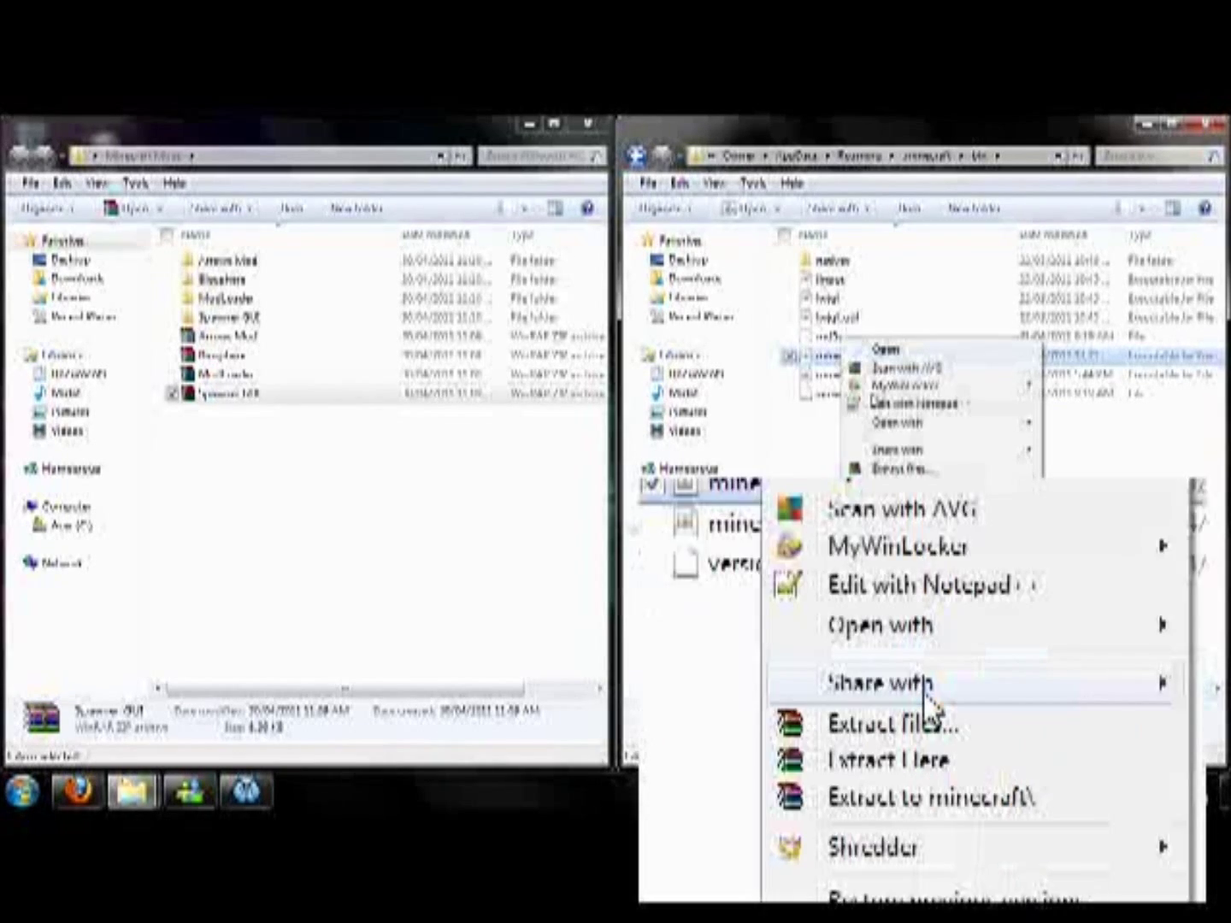
pyautogui.moveTo(963, 432)
pyautogui.click(760, 445)
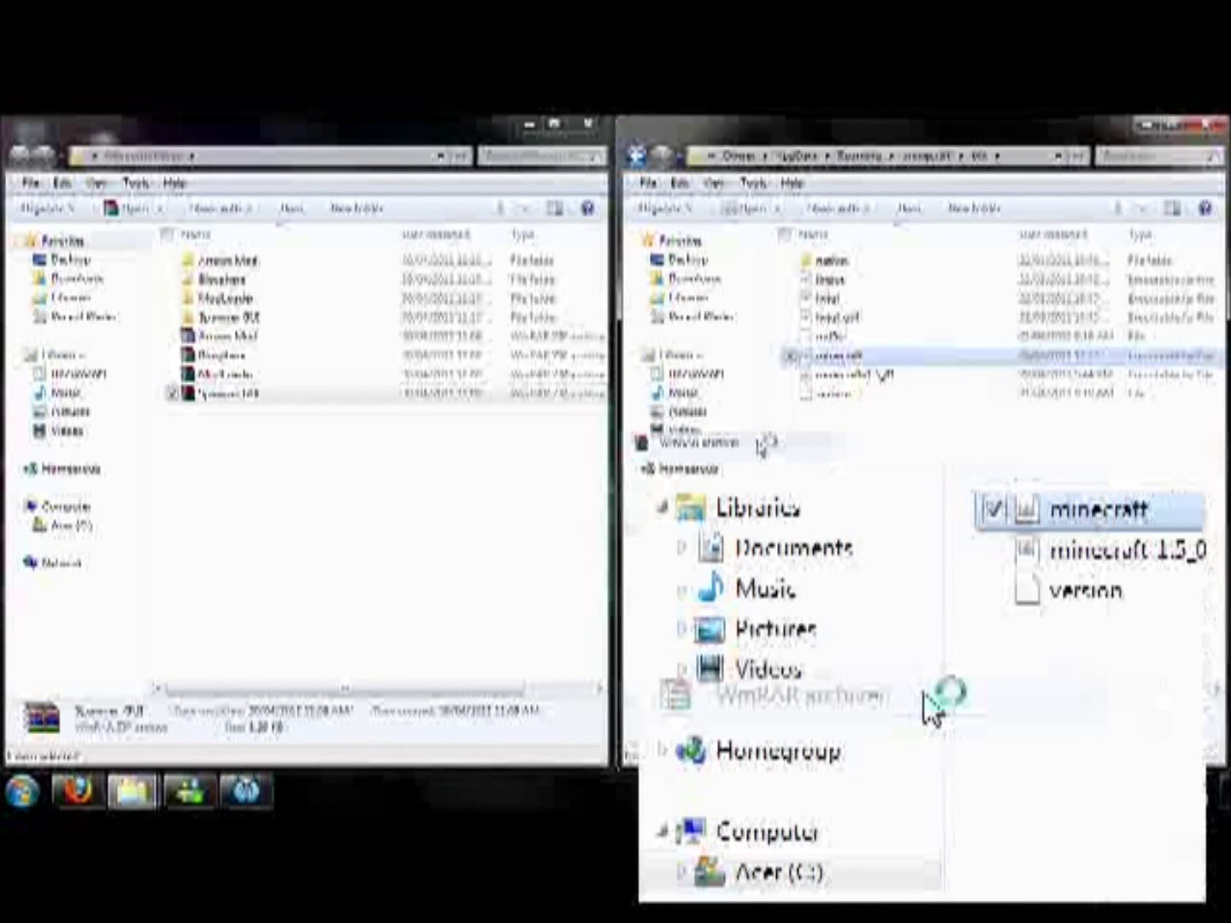
pyautogui.click(780, 332)
pyautogui.moveTo(824, 187); pyautogui.dragTo(936, 147)
pyautogui.doubleClick(492, 144)
# Select all extracted ModLoader class files with Ctrl+A and drag them into minecraft.jar in WinRAR
pyautogui.click(485, 411)
pyautogui.moveTo(575, 128); pyautogui.dragTo(866, 244)
pyautogui.doubleClick(866, 242)
pyautogui.click(304, 792)
pyautogui.doubleClick(243, 298)
pyautogui.hotkey('ctrl', 'a')
pyautogui.moveTo(238, 343); pyautogui.dragTo(408, 438)
pyautogui.moveTo(589, 722); pyautogui.dragTo(611, 761)
pyautogui.click(1148, 124)
pyautogui.click(147, 157)
pyautogui.click(314, 520)
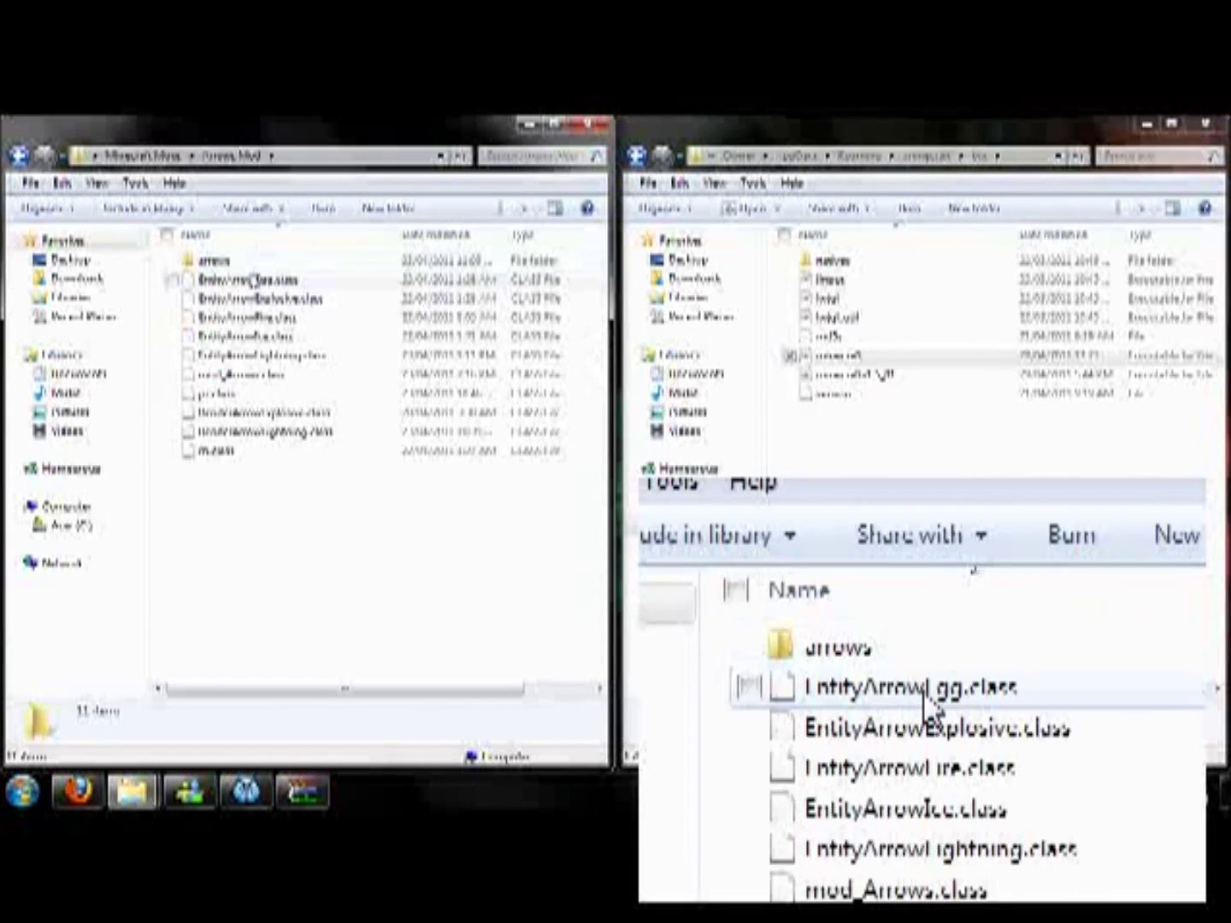
# Open the Arrows Mod arrows folder and preview its arrow images
pyautogui.moveTo(233, 494); pyautogui.dragTo(236, 281)
pyautogui.click(261, 488)
pyautogui.doubleClick(227, 260)
pyautogui.moveTo(477, 497); pyautogui.dragTo(447, 323)
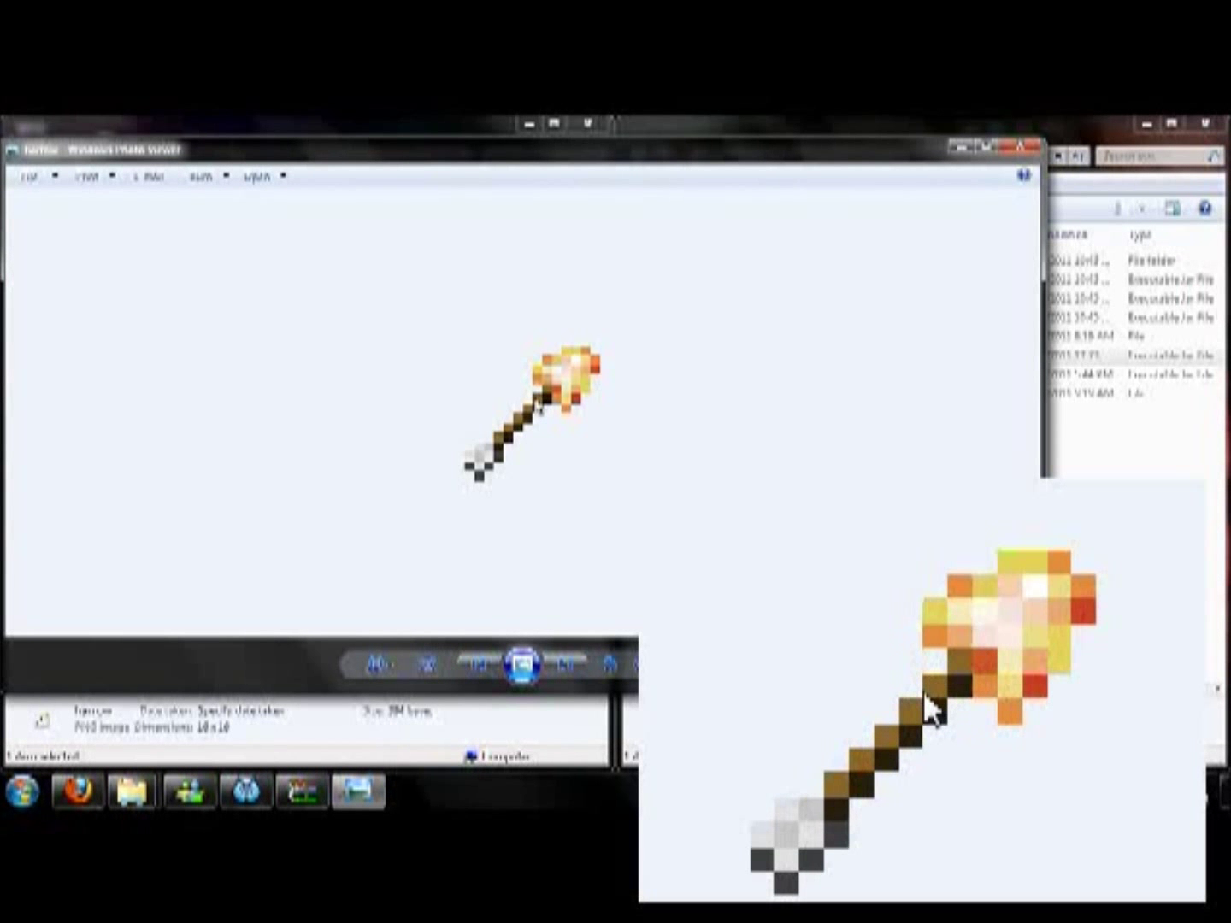
pyautogui.scroll(1, 538, 402)
pyautogui.scroll(2, 543, 413)
pyautogui.scroll(-4, 564, 351)
pyautogui.click(1036, 148)
# Add all 11 Arrows Mod items to minecraft.jar and check the arrows folder inside
pyautogui.click(19, 156)
pyautogui.moveTo(359, 534); pyautogui.dragTo(42, 513)
pyautogui.doubleClick(42, 513)
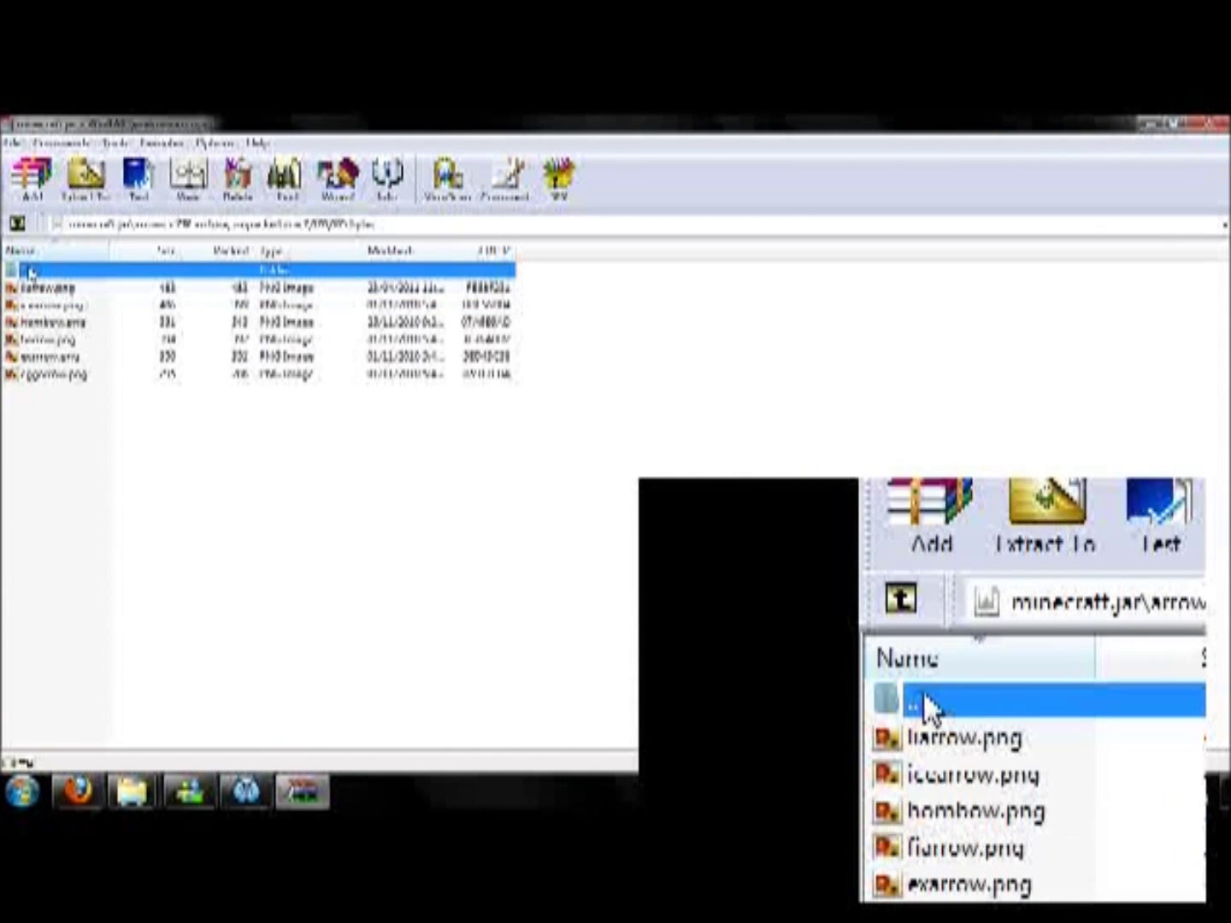
pyautogui.doubleClick(29, 270)
# Open the Biosphere folder and select its class files
pyautogui.click(1151, 126)
pyautogui.click(133, 156)
pyautogui.doubleClick(260, 279)
pyautogui.moveTo(274, 453); pyautogui.dragTo(248, 213)
pyautogui.click(141, 155)
pyautogui.moveTo(239, 306); pyautogui.dragTo(238, 292)
# Drag spawner.png from Spawner GUI\gui into minecraft.jar and confirm with OK
pyautogui.click(302, 790)
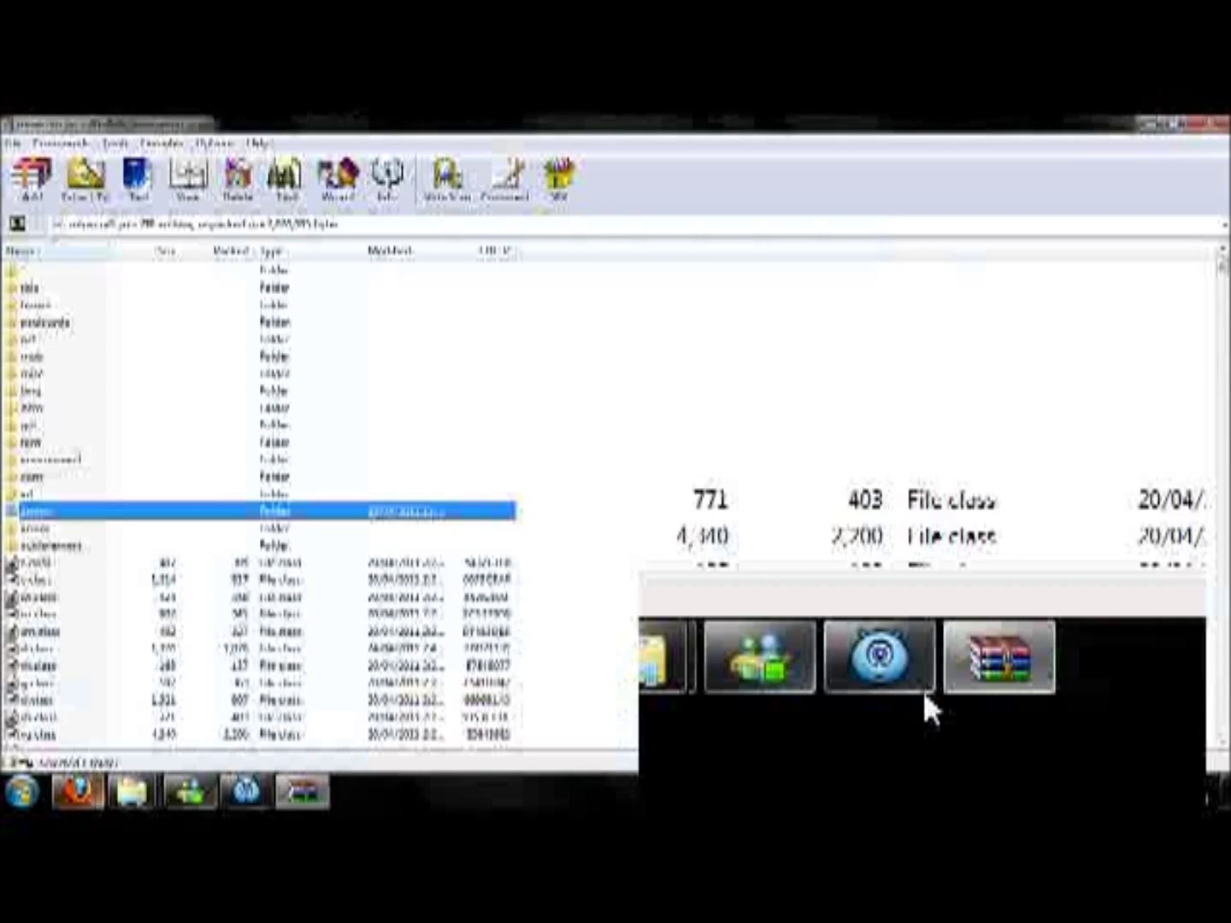
pyautogui.moveTo(161, 796)
pyautogui.click(302, 793)
pyautogui.click(229, 266)
pyautogui.doubleClick(230, 271)
pyautogui.click(216, 263)
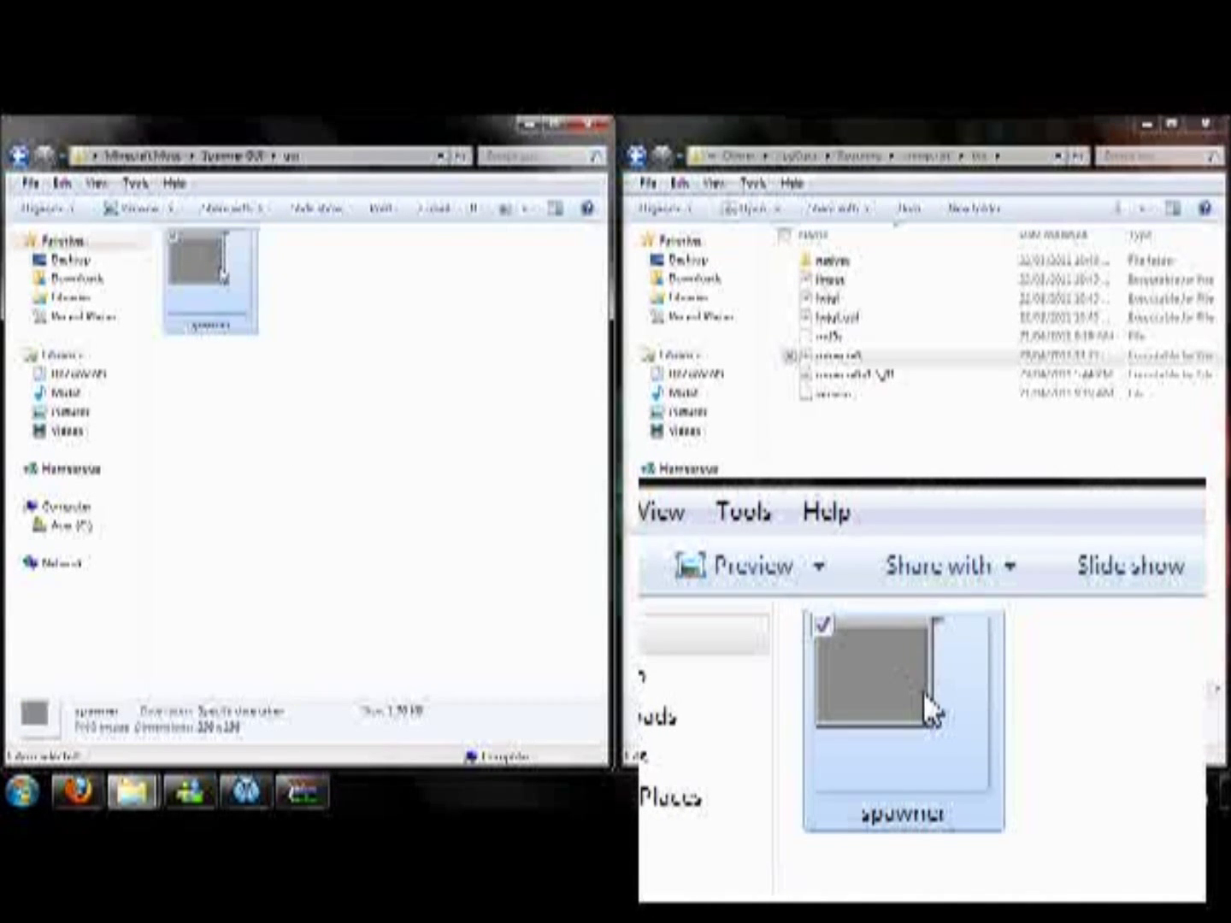
pyautogui.moveTo(224, 275); pyautogui.dragTo(29, 438)
pyautogui.click(611, 602)
# Open the jar's gui folder and preview gui.png and the added spawner.png
pyautogui.click(33, 426)
pyautogui.doubleClick(36, 432)
pyautogui.doubleClick(53, 442)
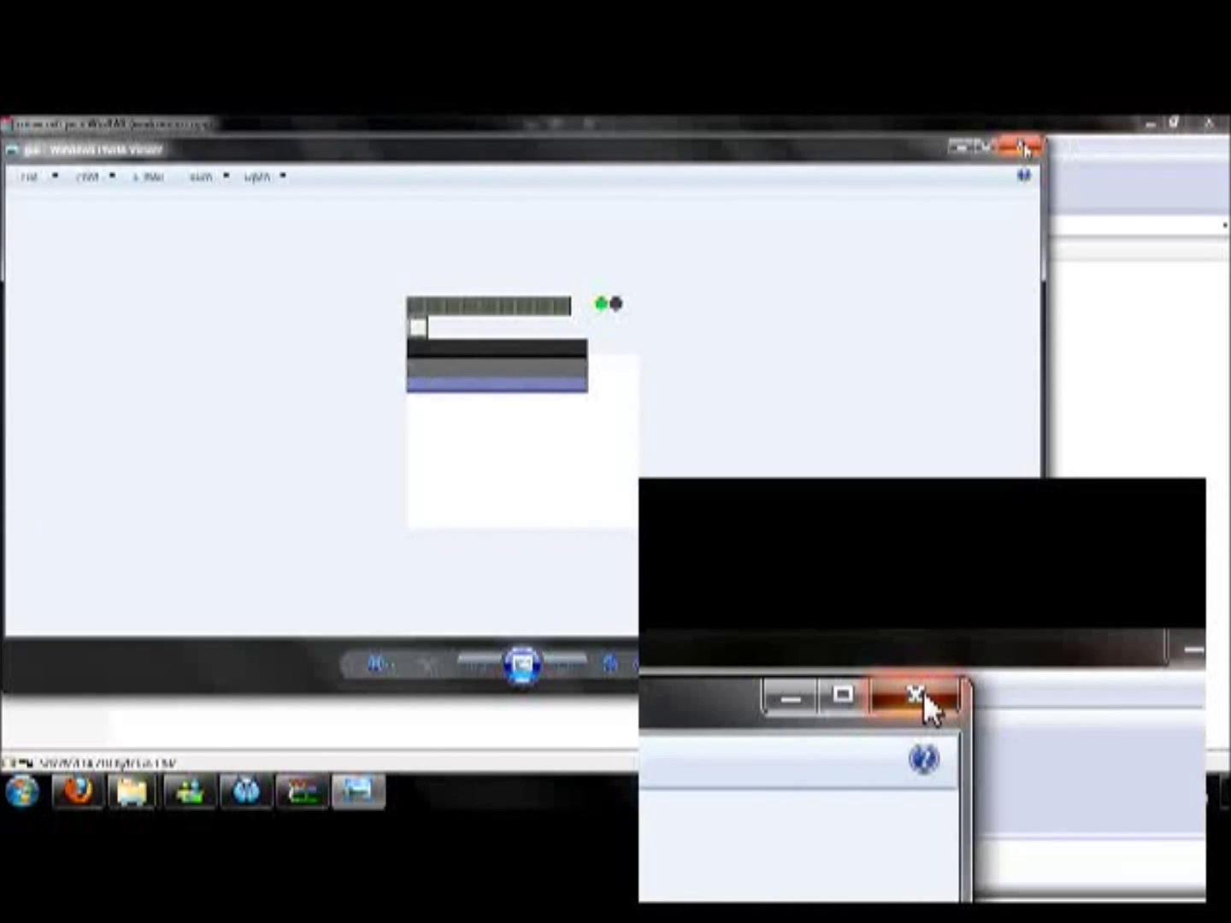
pyautogui.click(1025, 148)
pyautogui.click(53, 322)
pyautogui.doubleClick(59, 323)
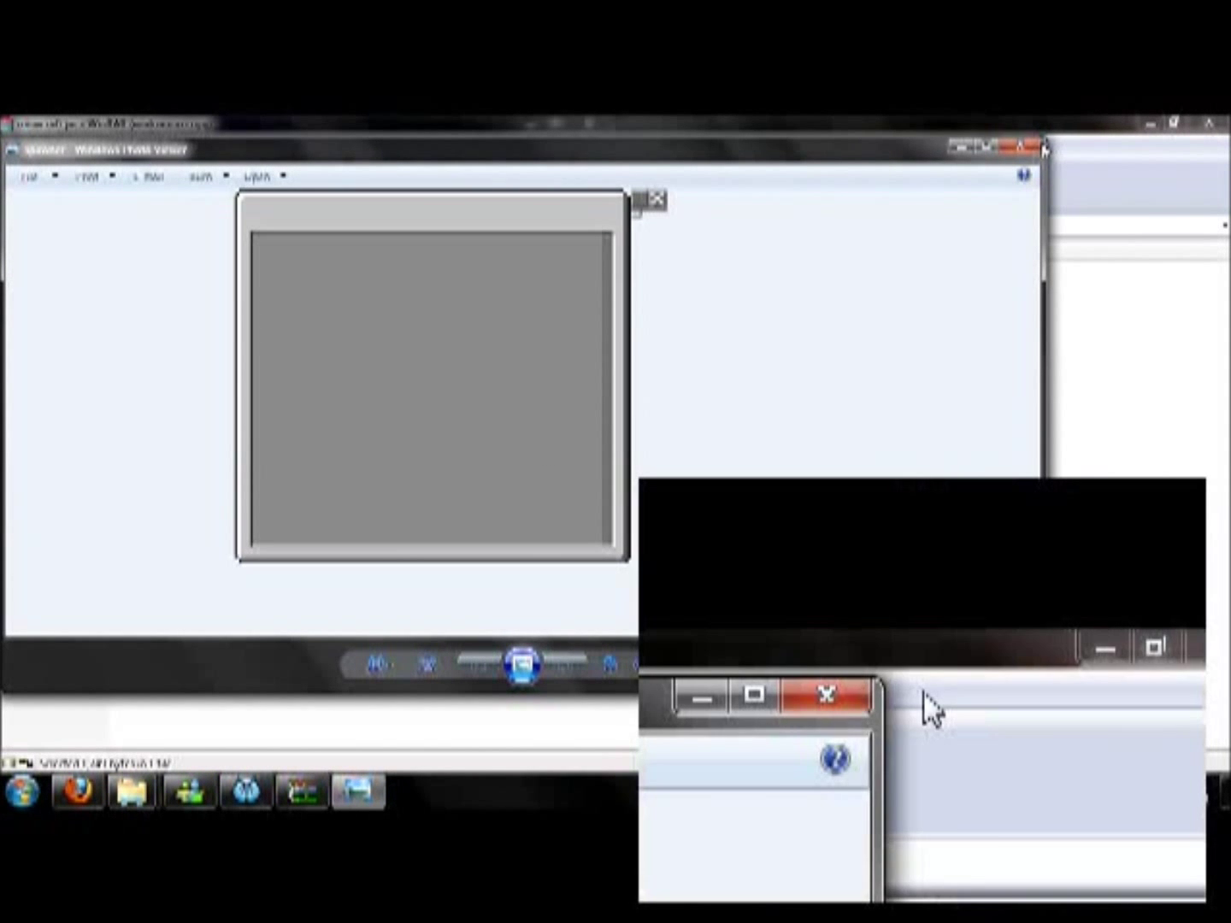
pyautogui.click(1025, 148)
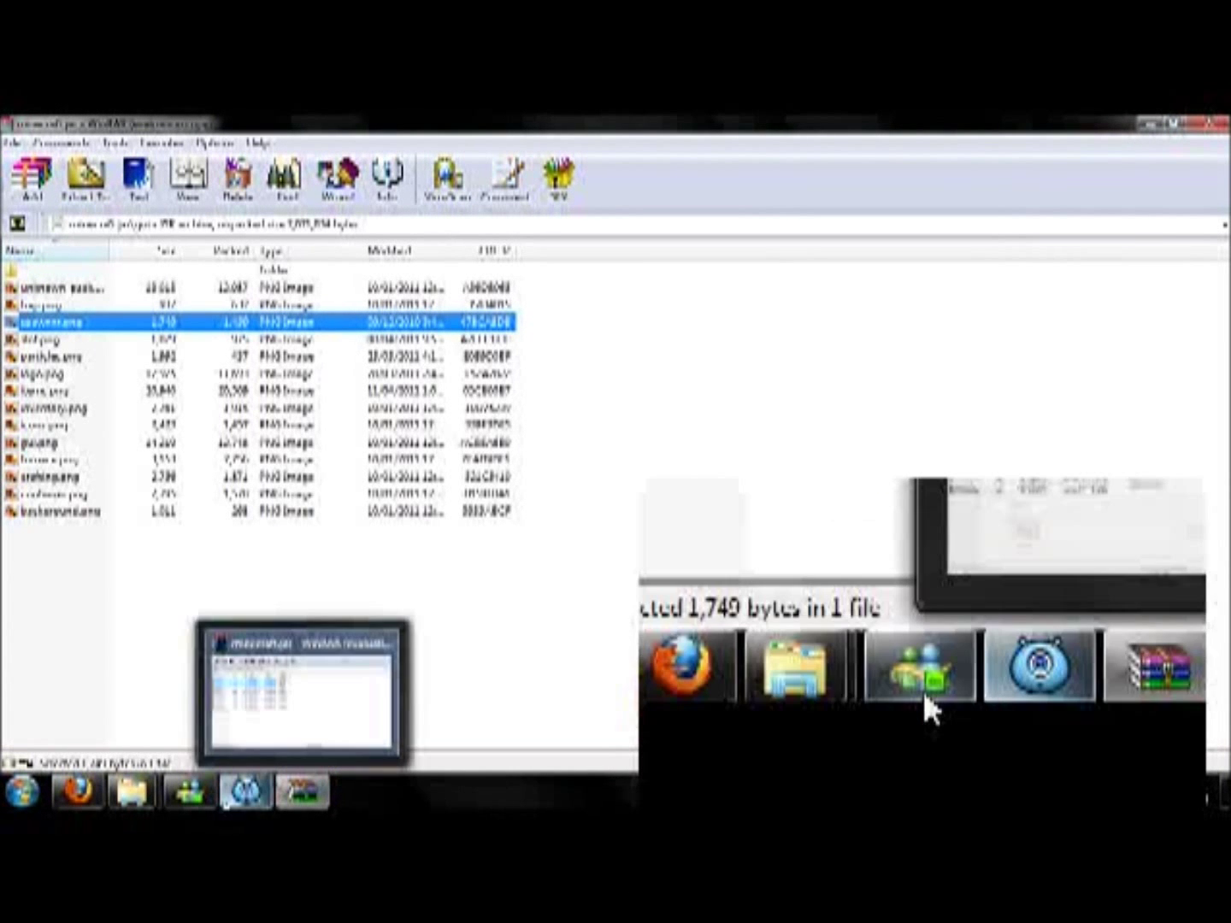
# Preview crafting.png from the jar's gui folder in the image viewer
pyautogui.moveTo(247, 715)
pyautogui.click(149, 715)
pyautogui.click(229, 275)
pyautogui.click(648, 147)
pyautogui.moveTo(58, 566); pyautogui.dragTo(51, 275)
pyautogui.moveTo(15, 477); pyautogui.dragTo(38, 310)
pyautogui.click(70, 547)
pyautogui.doubleClick(67, 476)
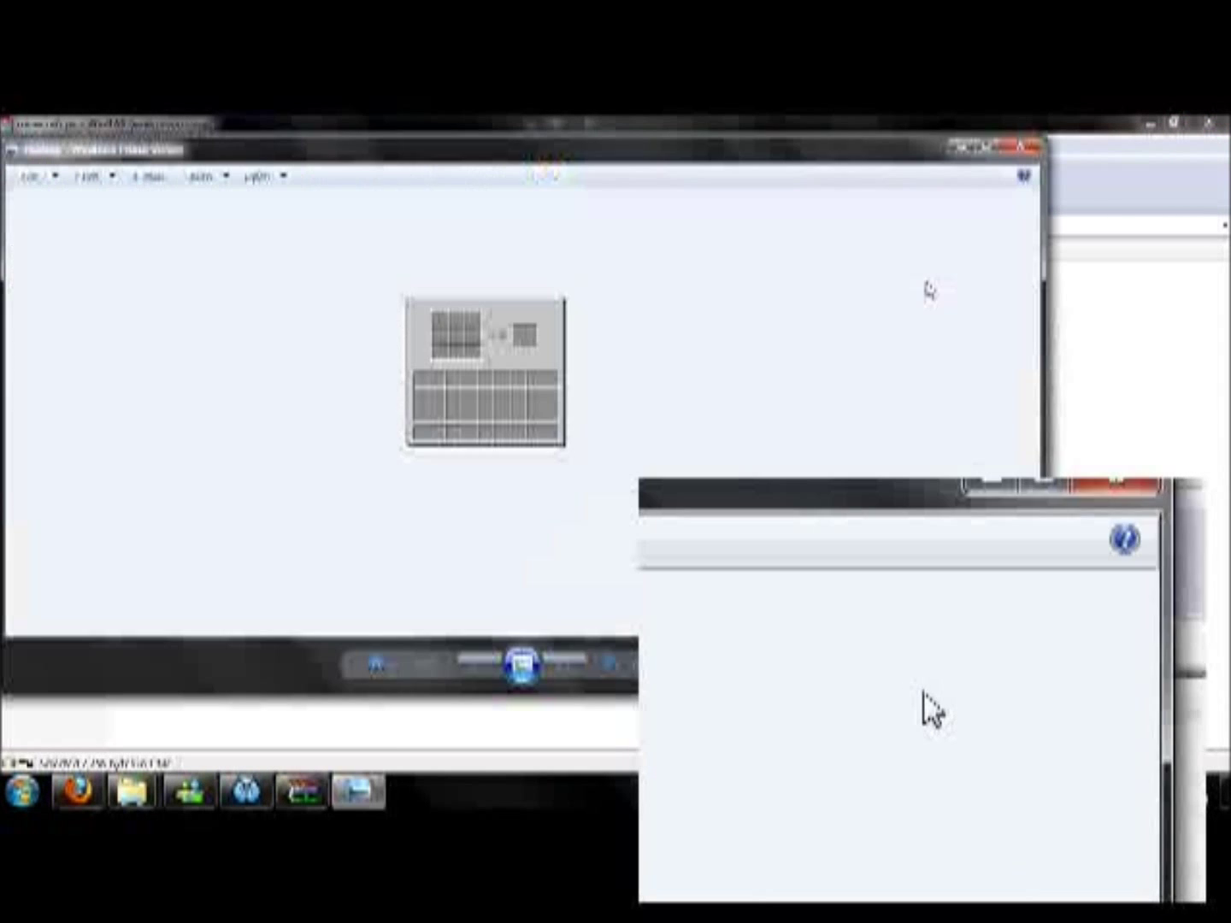
pyautogui.click(1020, 147)
# Close WinRAR, the image viewer, and the Minecraft Mods and bin Explorer windows
pyautogui.click(1212, 123)
pyautogui.click(1020, 148)
pyautogui.click(589, 124)
pyautogui.click(1204, 123)
# Launch Minecraft and create a new singleplayer world named 'Hi Youtub'
pyautogui.click(1058, 218)
pyautogui.click(612, 458)
pyautogui.moveTo(991, 348)
pyautogui.mouseDown()
pyautogui.moveTo(991, 445)
pyautogui.moveTo(983, 342)
pyautogui.mouseUp()
pyautogui.click(881, 687)
pyautogui.press('BackSpace')
pyautogui.press('BackSpace')
pyautogui.press('BackSpace')
pyautogui.press('BackSpace')
pyautogui.press('BackSpace')
pyautogui.press('BackSpace')
pyautogui.press('BackSpace')
pyautogui.write('Hi Youtub')
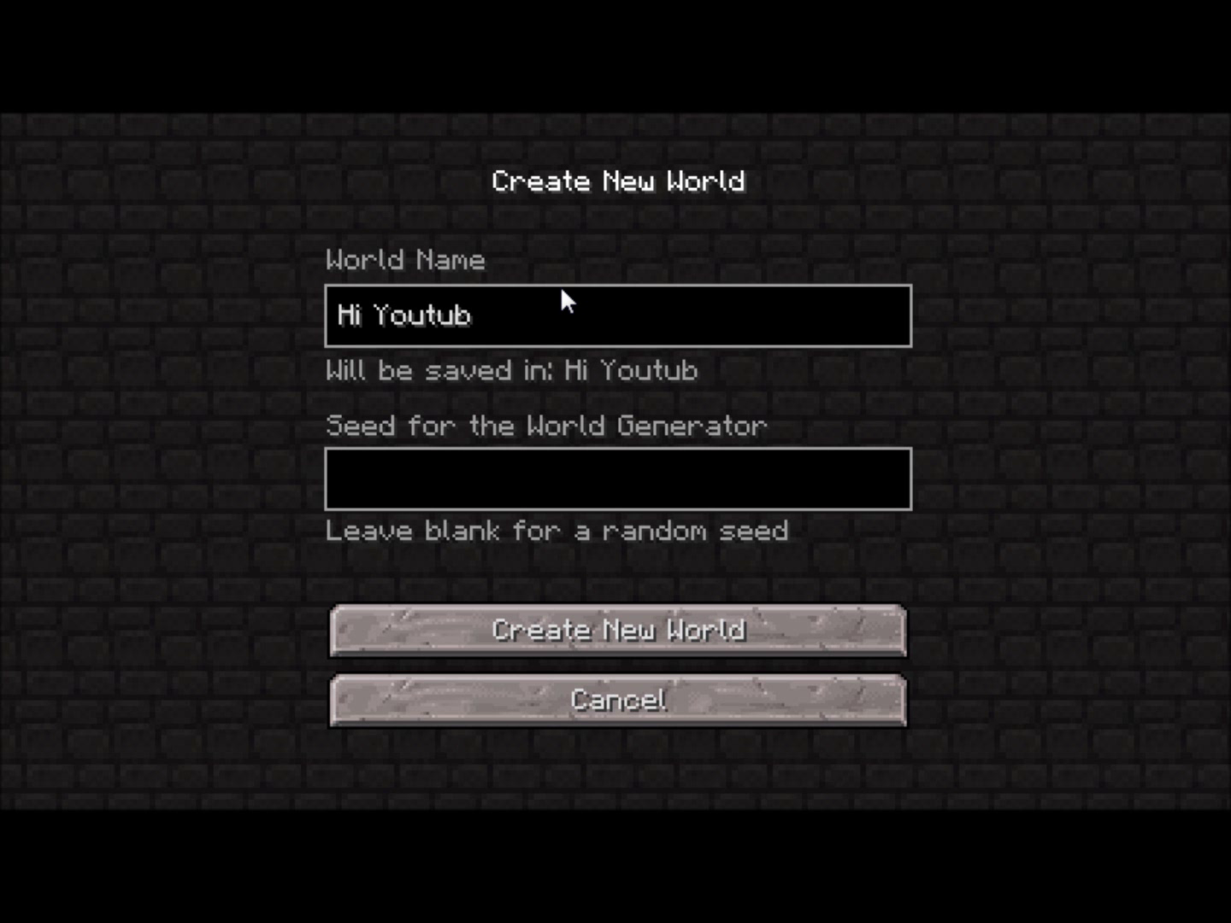
pyautogui.press('Return')
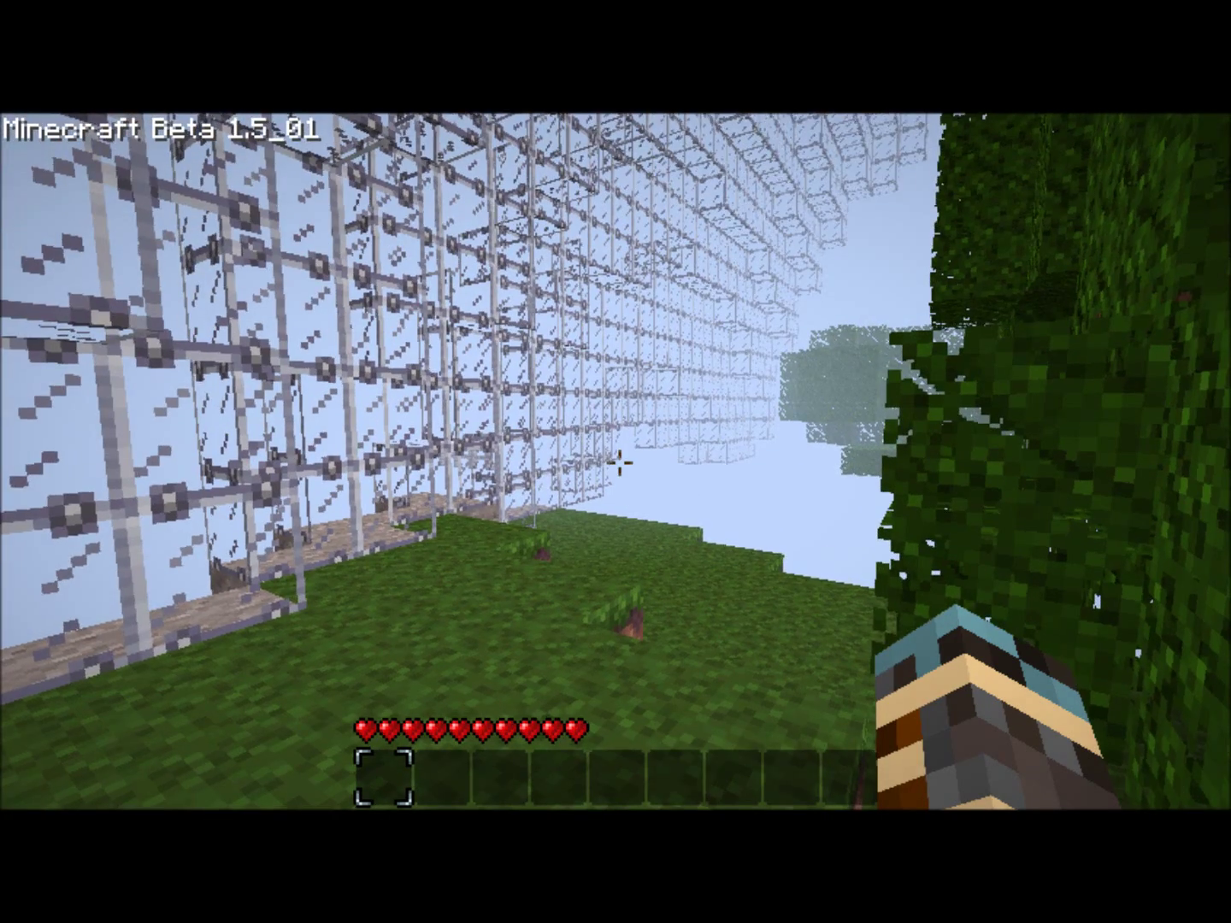